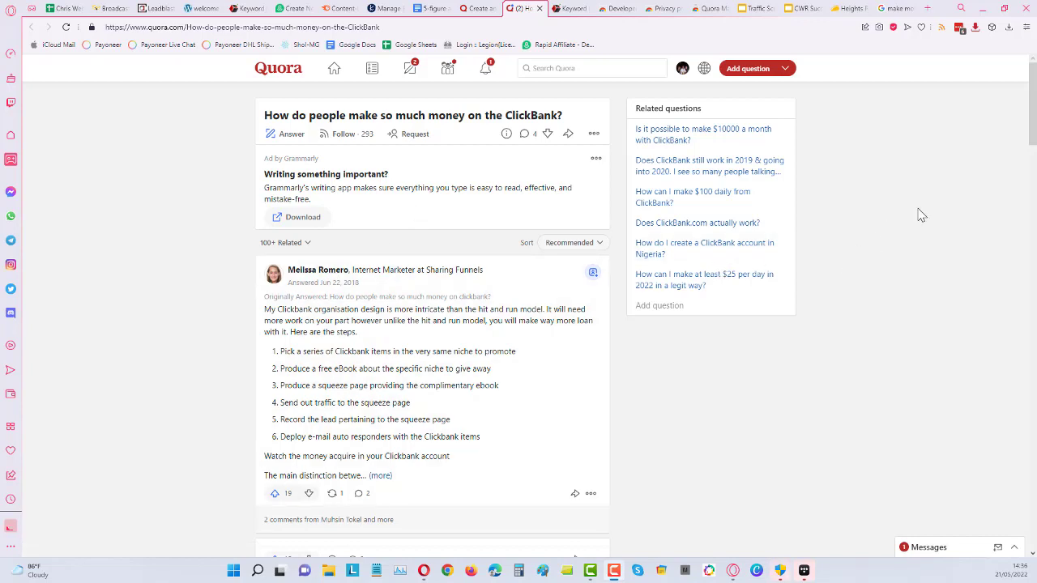
- Open the account dropdown from the profile avatar on the ClickBank question page
{"action": "left_click", "coordinate": [681, 69]}
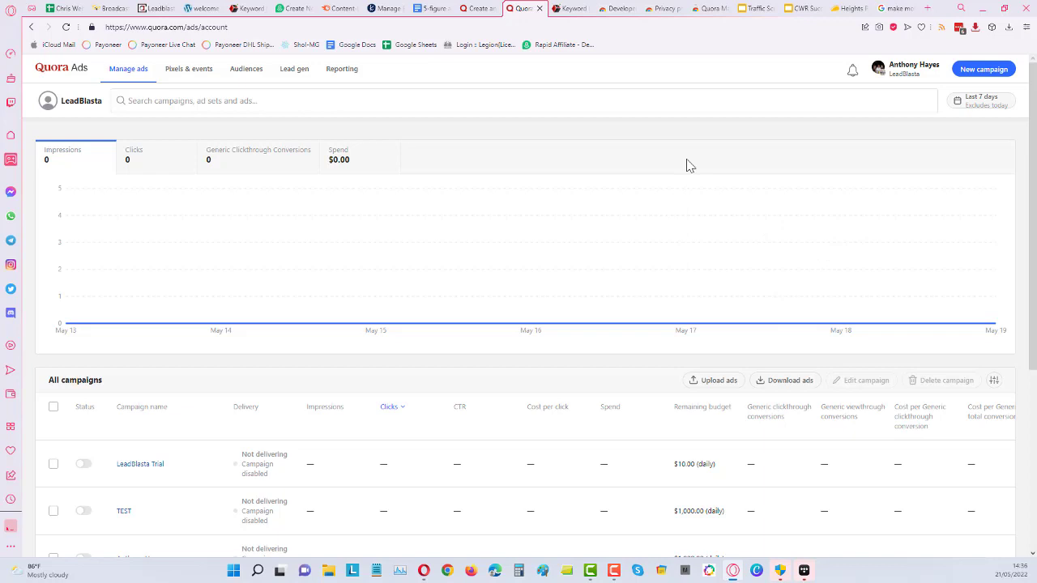
{"action": "mouse_move", "coordinate": [841, 243]}
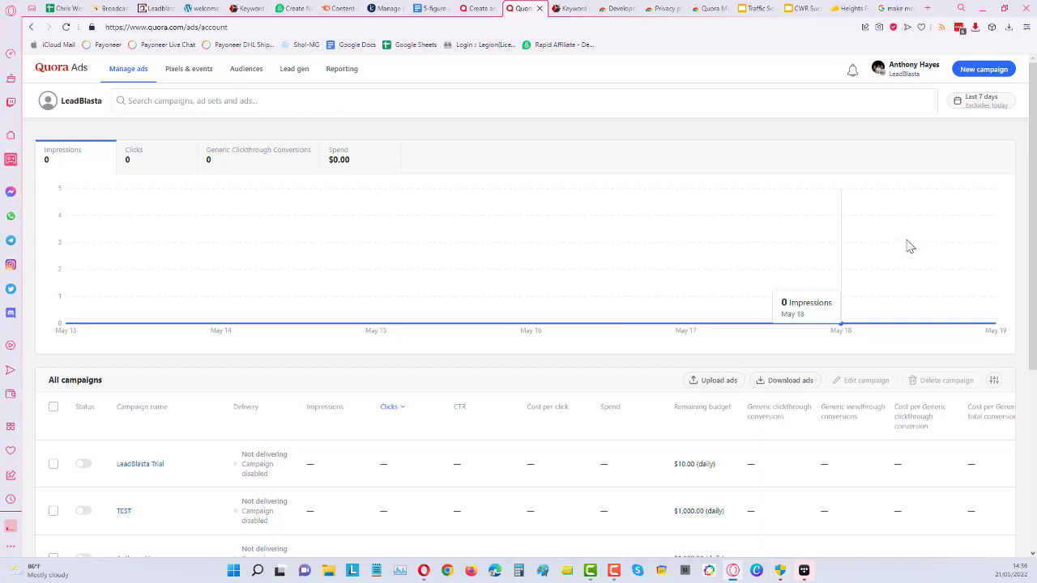
- Create a Traffic campaign named with the Traffic Tips Series title and a $10 daily budget
{"action": "left_click", "coordinate": [982, 71]}
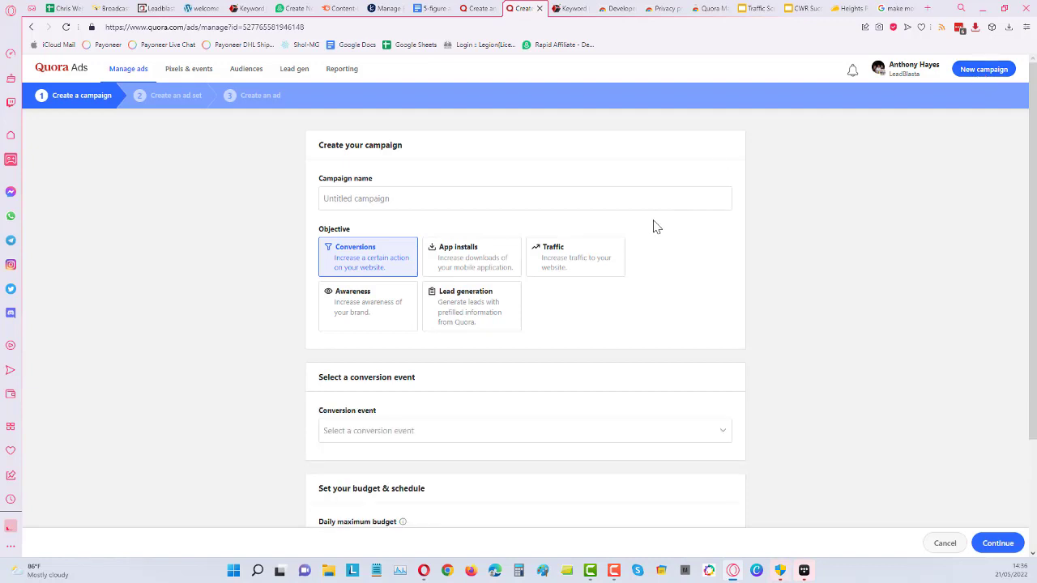
{"action": "left_click", "coordinate": [567, 262]}
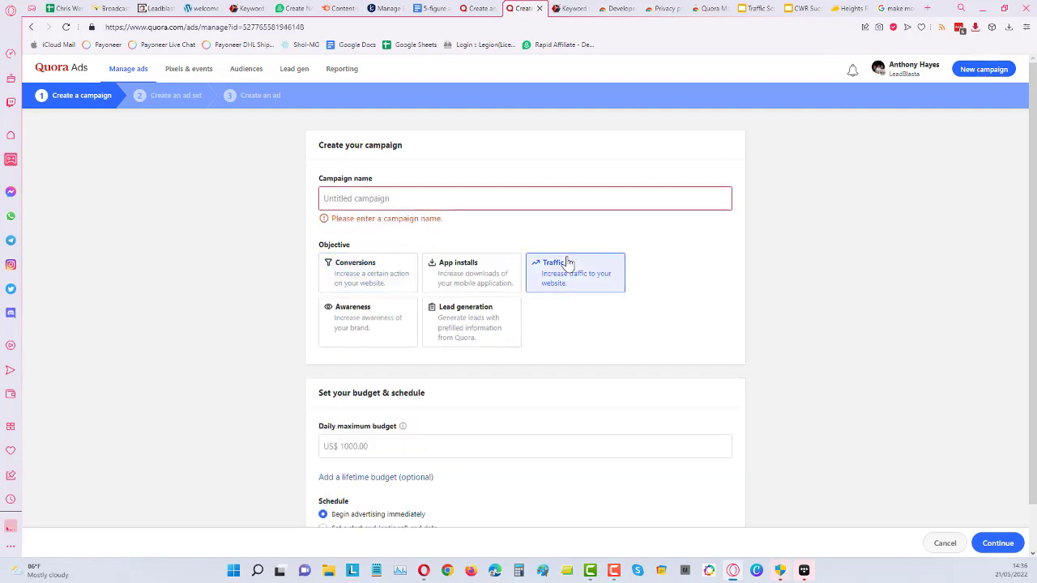
{"action": "left_click", "coordinate": [364, 197]}
{"action": "right_click", "coordinate": [363, 198]}
{"action": "left_click", "coordinate": [395, 280]}
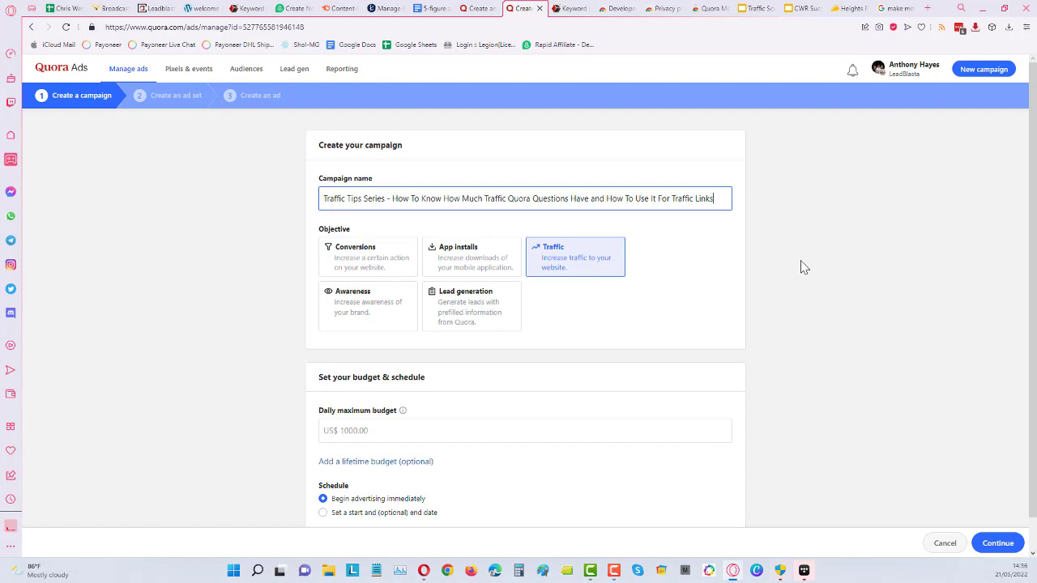
{"action": "scroll", "coordinate": [733, 271], "scroll_direction": "down", "scroll_amount": 1}
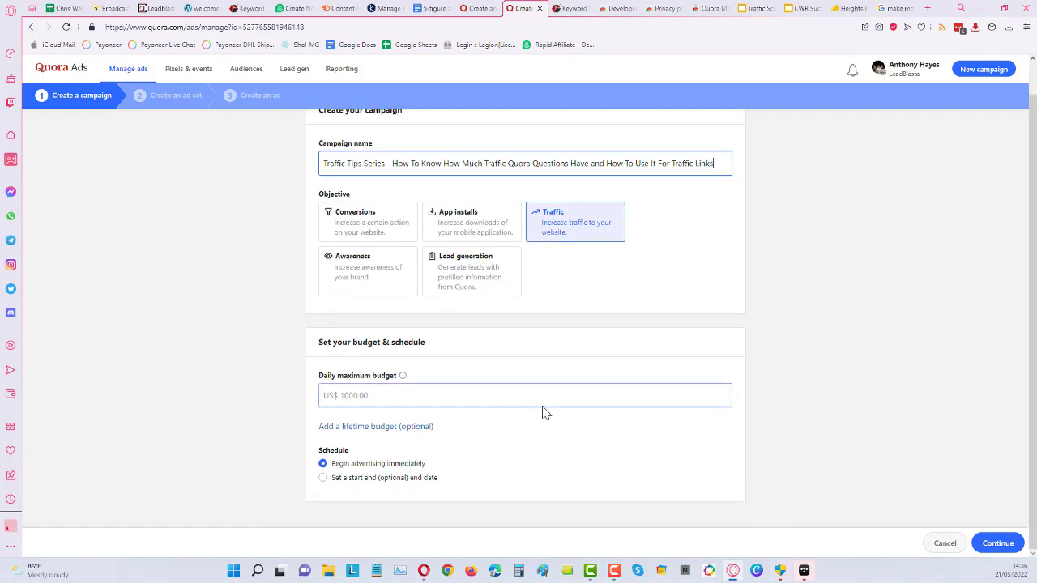
{"action": "left_click", "coordinate": [361, 397]}
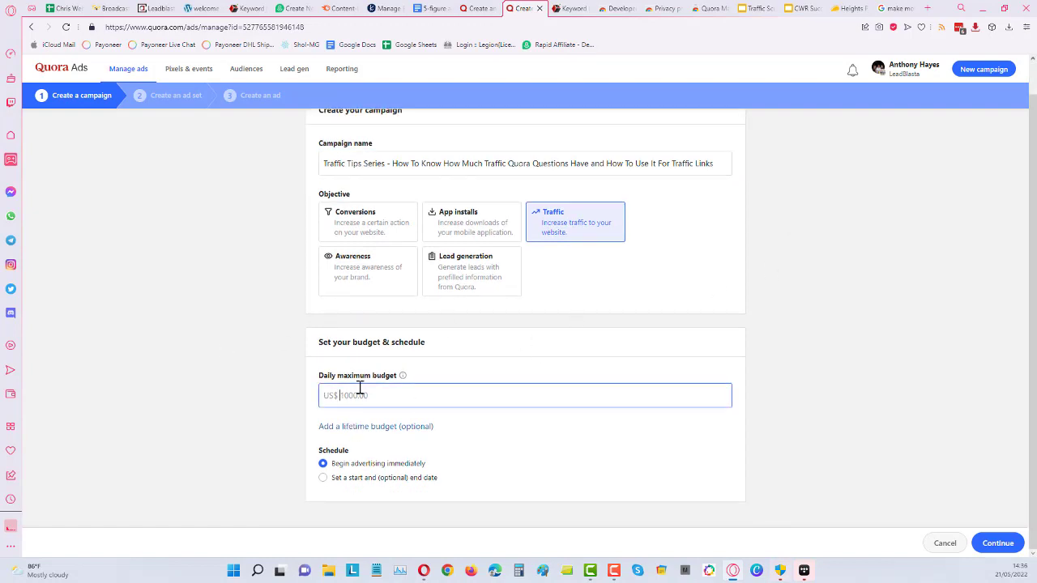
{"action": "type", "text": "10"}
{"action": "left_click", "coordinate": [997, 550]}
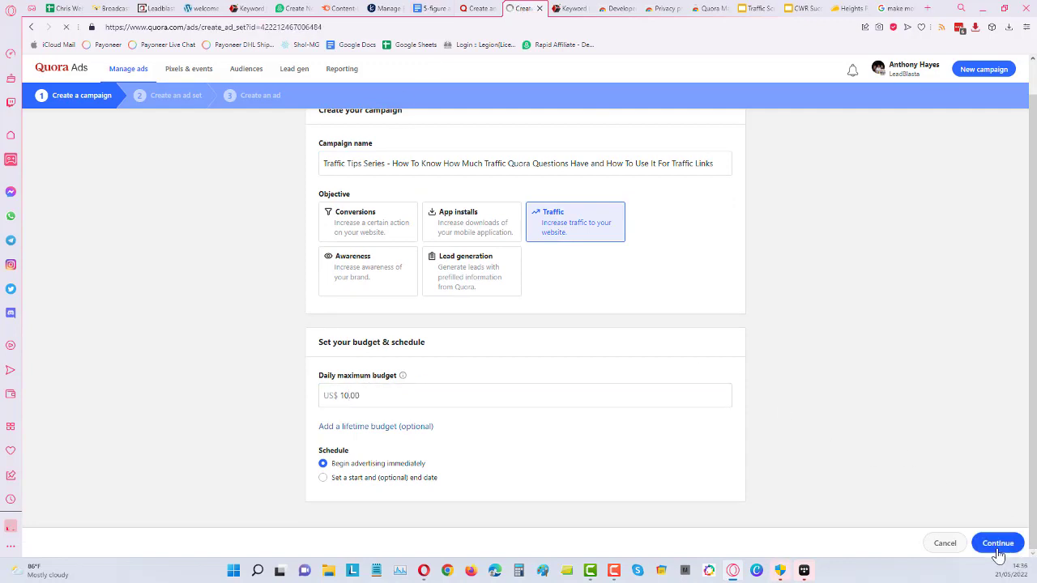
- Name the ad set with the Traffic Tips Series title and choose Questions contextual targeting
{"action": "left_click", "coordinate": [333, 200]}
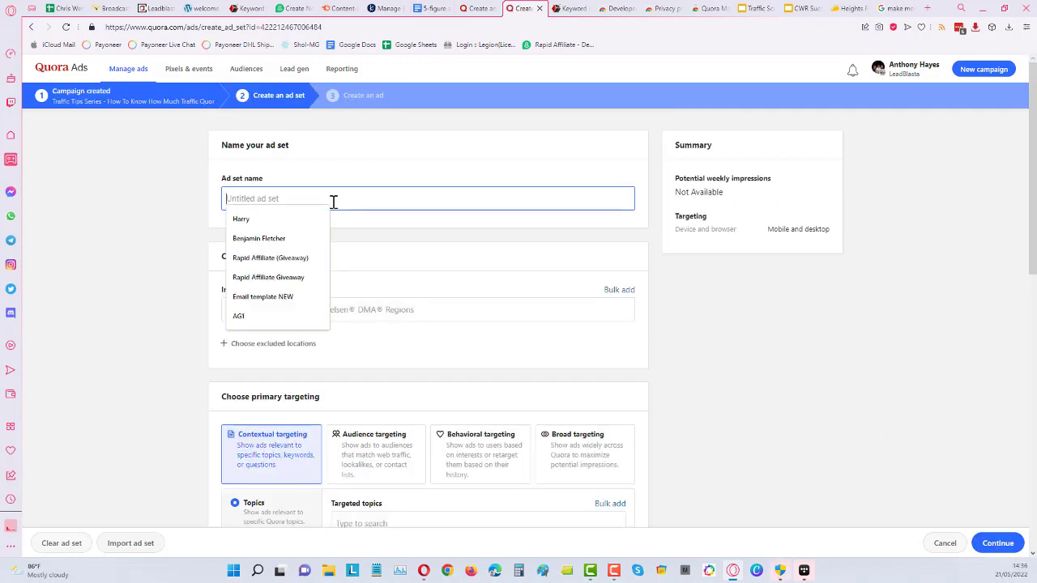
{"action": "right_click", "coordinate": [333, 202]}
{"action": "left_click", "coordinate": [392, 288]}
{"action": "scroll", "coordinate": [362, 358], "scroll_direction": "down", "scroll_amount": 3}
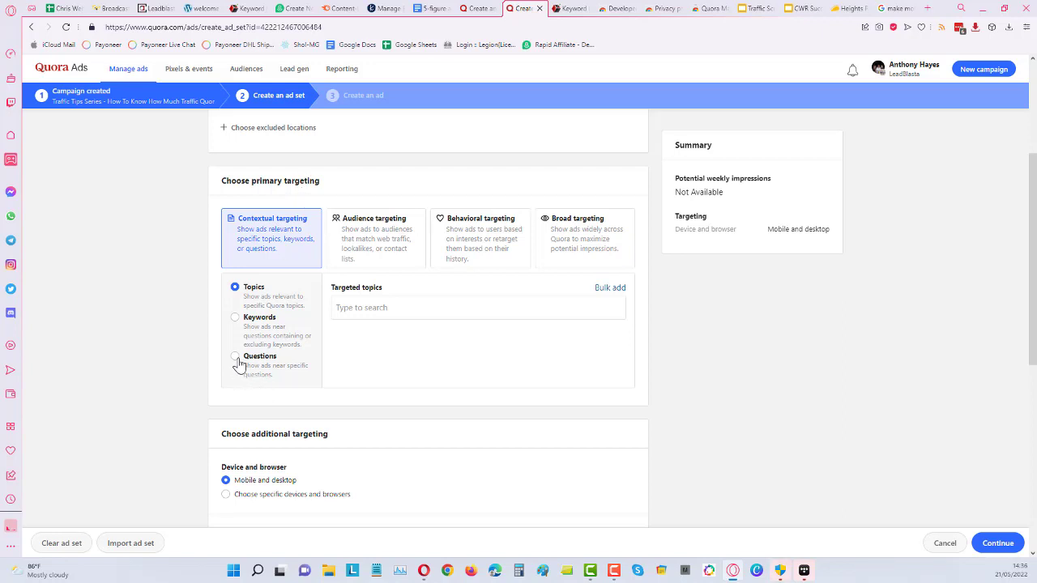
{"action": "left_click", "coordinate": [237, 359]}
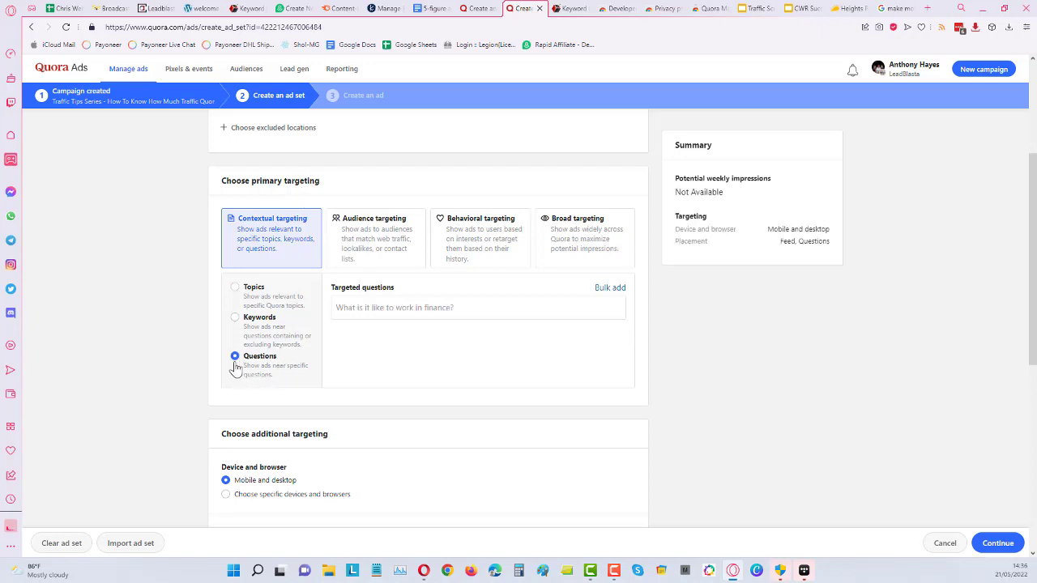
- Bulk-add questions for the ClickBank keyword and review their weekly views
{"action": "left_click", "coordinate": [606, 290]}
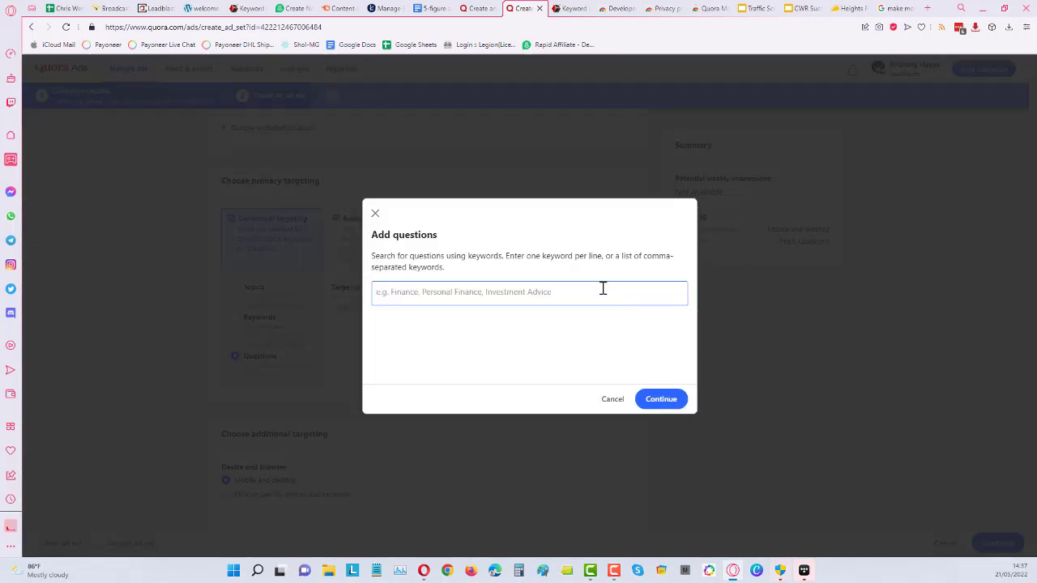
{"action": "type", "text": "clickbank"}
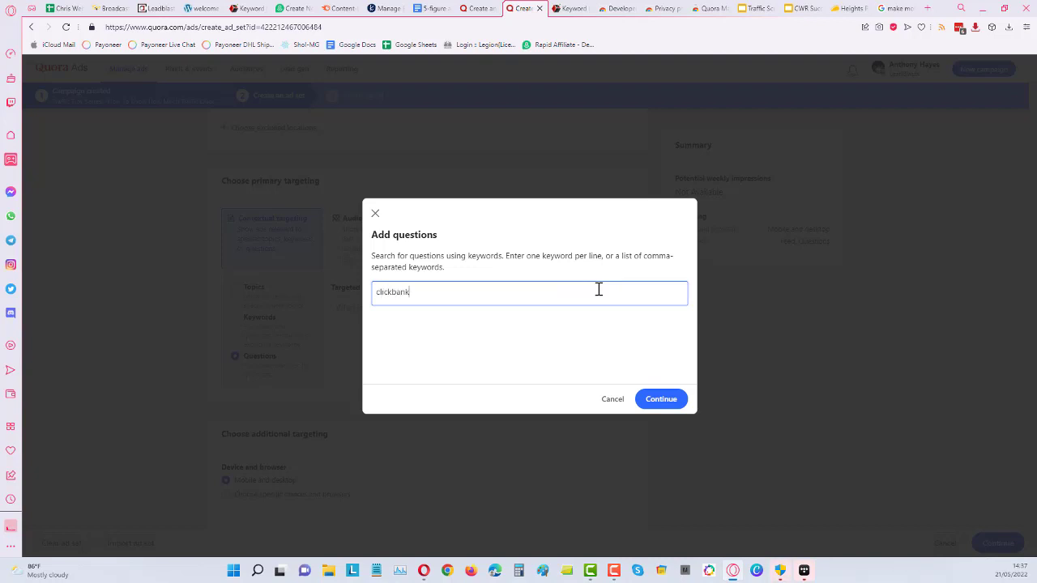
{"action": "left_click", "coordinate": [664, 398]}
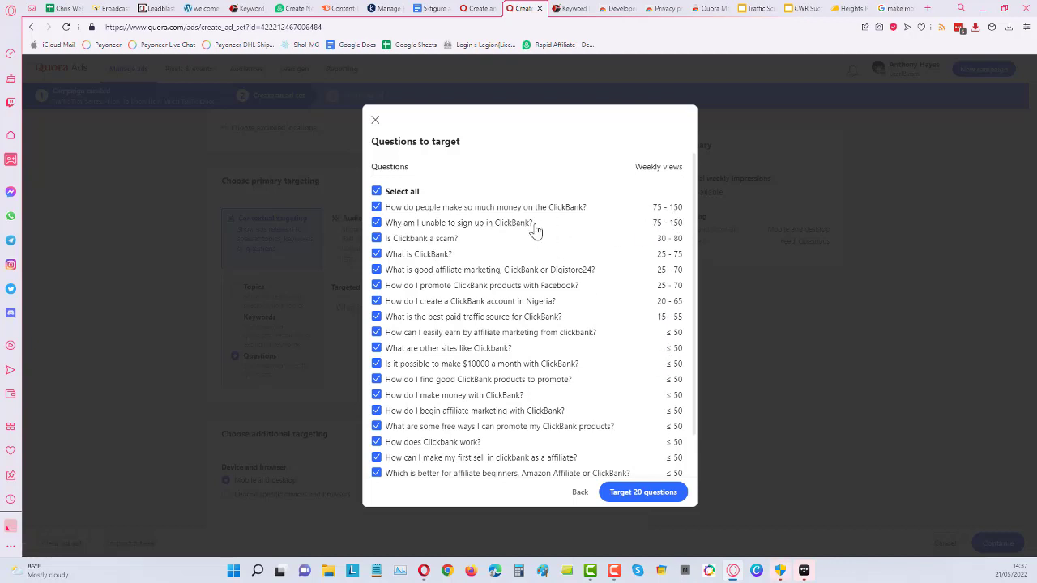
{"action": "left_click", "coordinate": [376, 121]}
- Review weekly views for 'market' keyword questions, then search 'die' for diet questions
{"action": "left_click", "coordinate": [605, 289]}
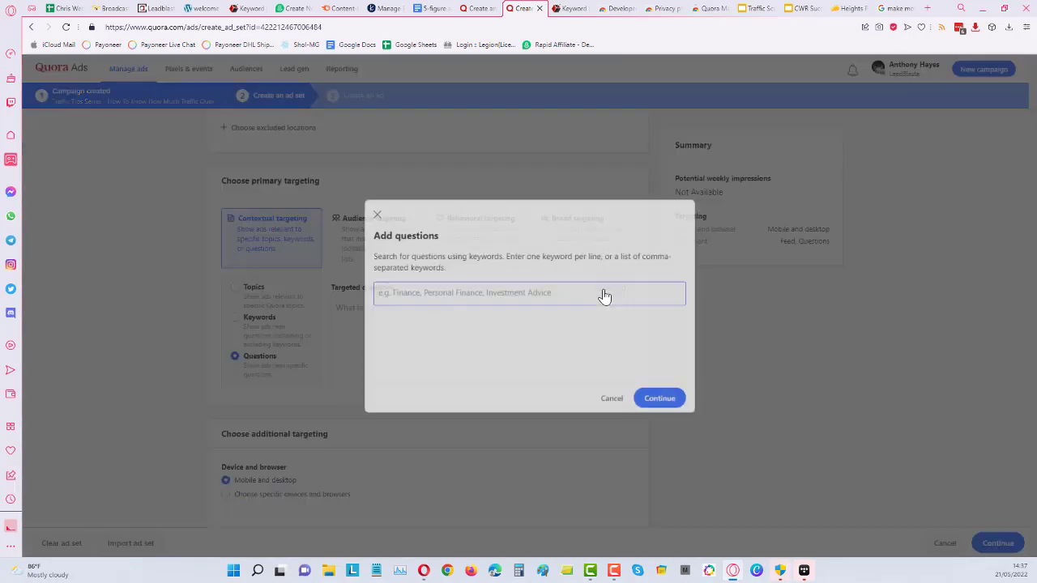
{"action": "type", "text": "ma"}
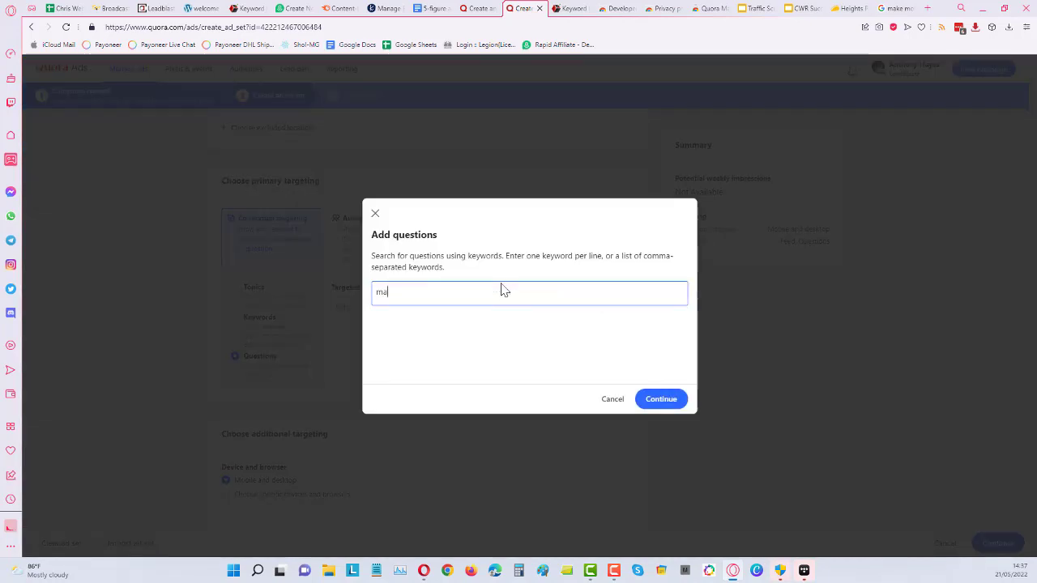
{"action": "type", "text": "rketing"}
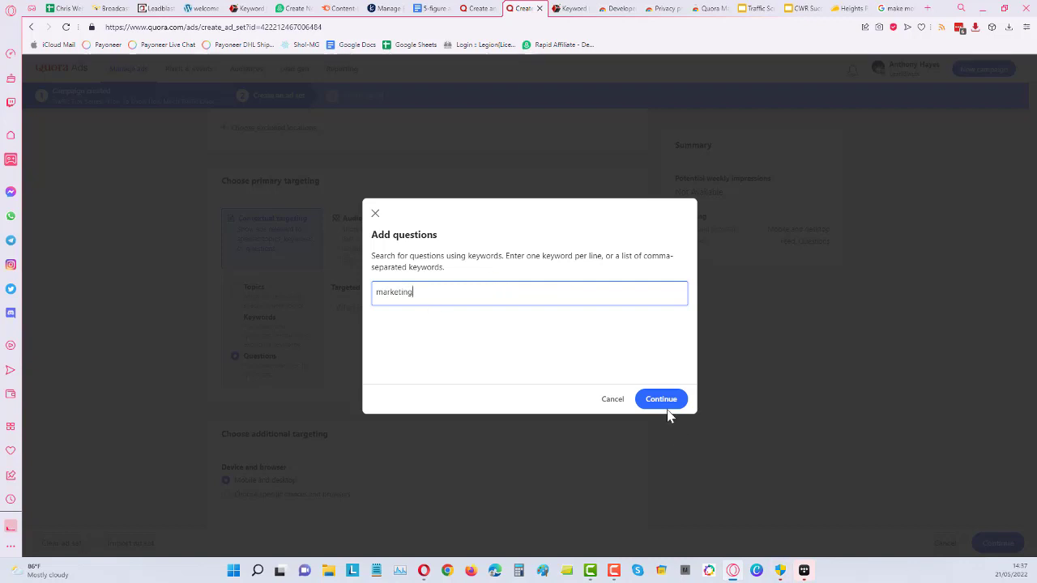
{"action": "left_click", "coordinate": [666, 405]}
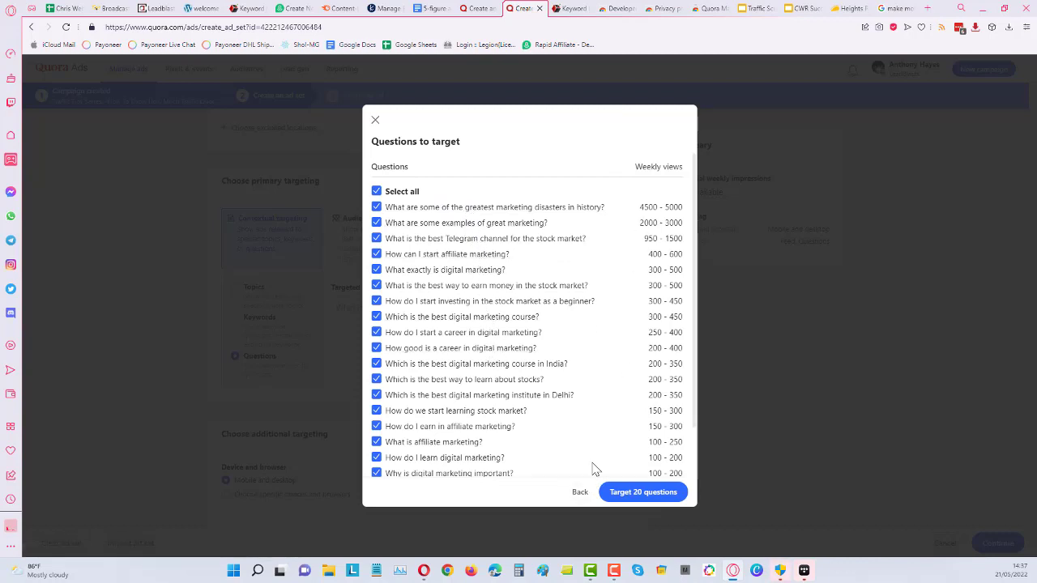
{"action": "left_click", "coordinate": [375, 120]}
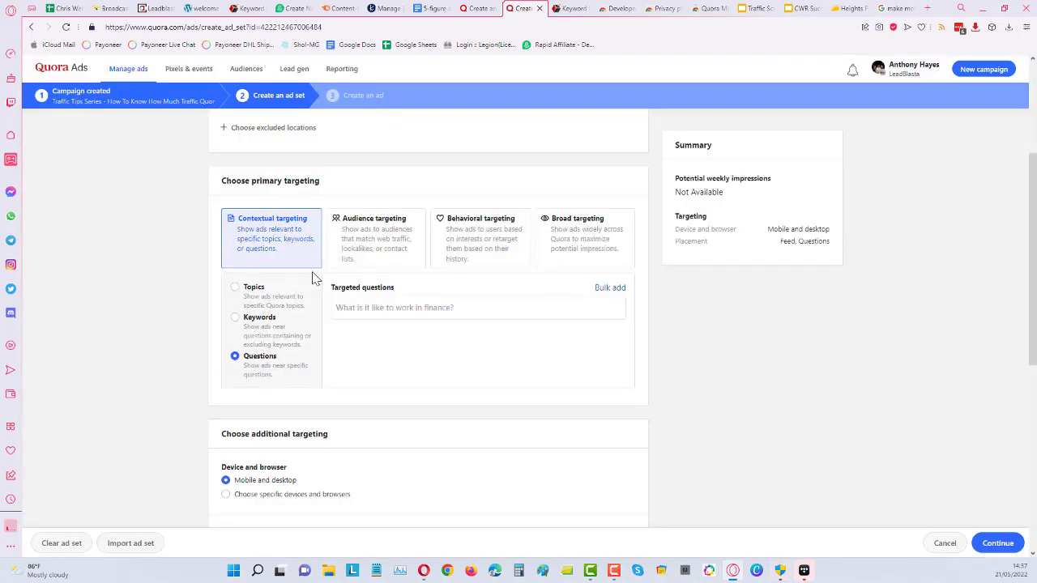
{"action": "left_click", "coordinate": [608, 289]}
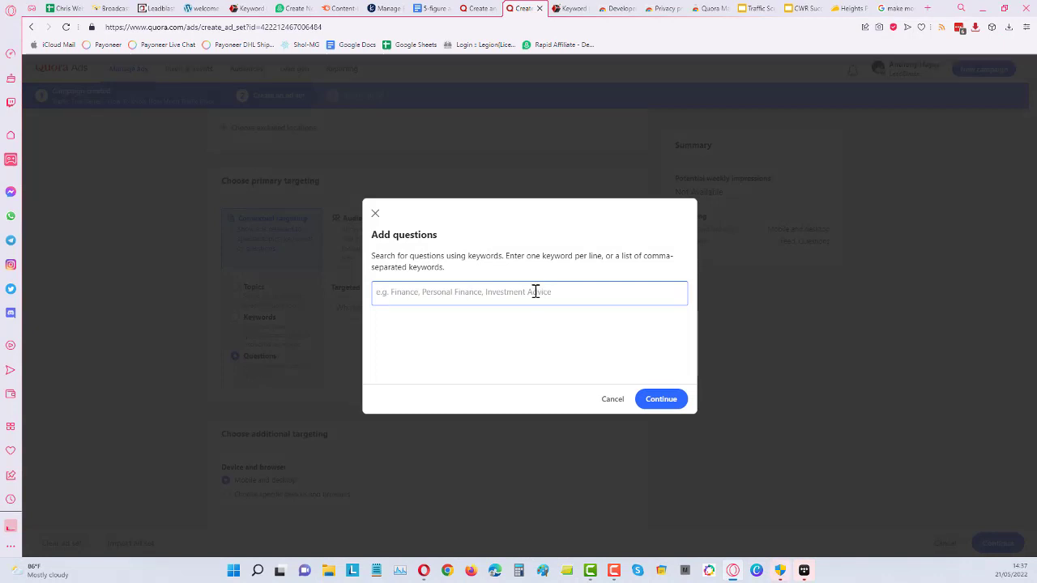
{"action": "type", "text": "die"}
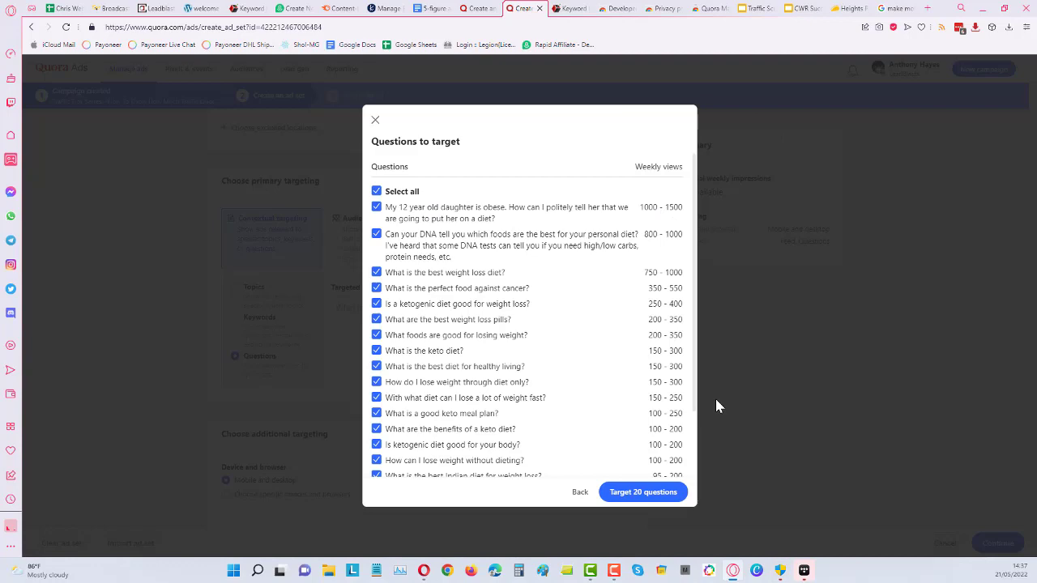
- List 'clickbank' keyword questions with weekly views and open the top one on Quora
{"action": "left_click", "coordinate": [376, 122]}
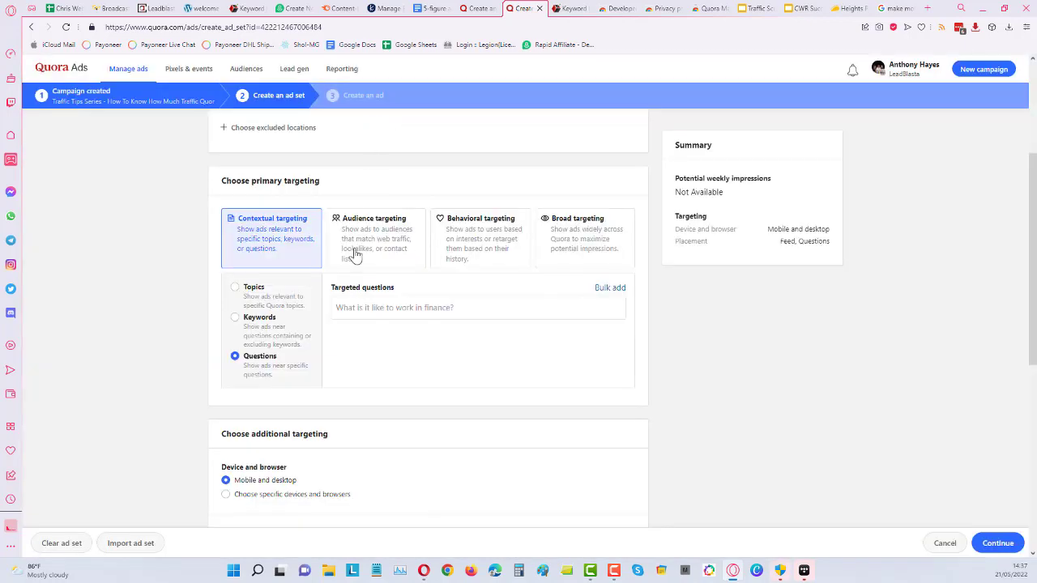
{"action": "left_click", "coordinate": [609, 289]}
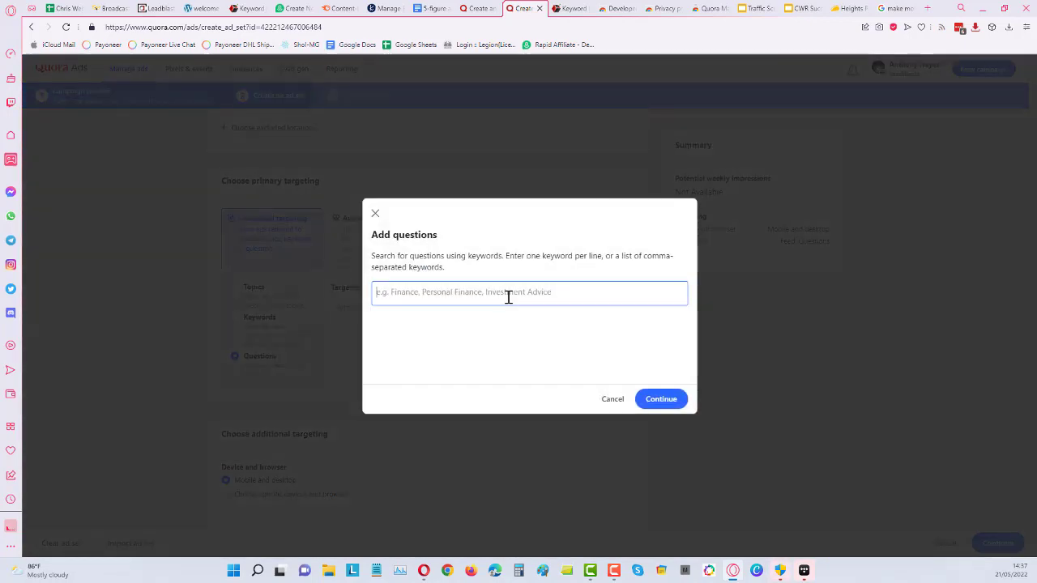
{"action": "type", "text": "clickban"}
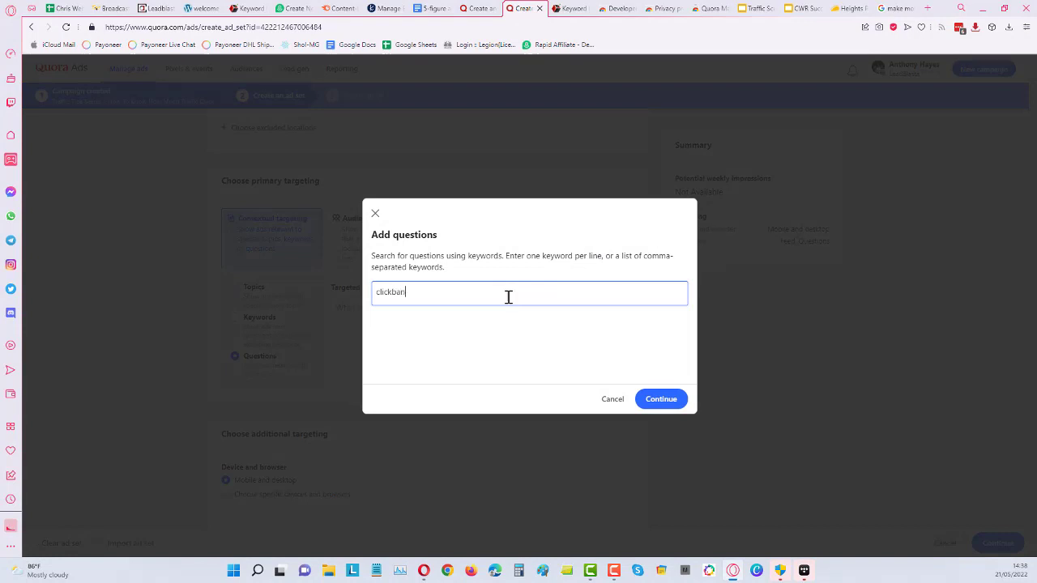
{"action": "type", "text": "k"}
{"action": "left_click", "coordinate": [660, 400]}
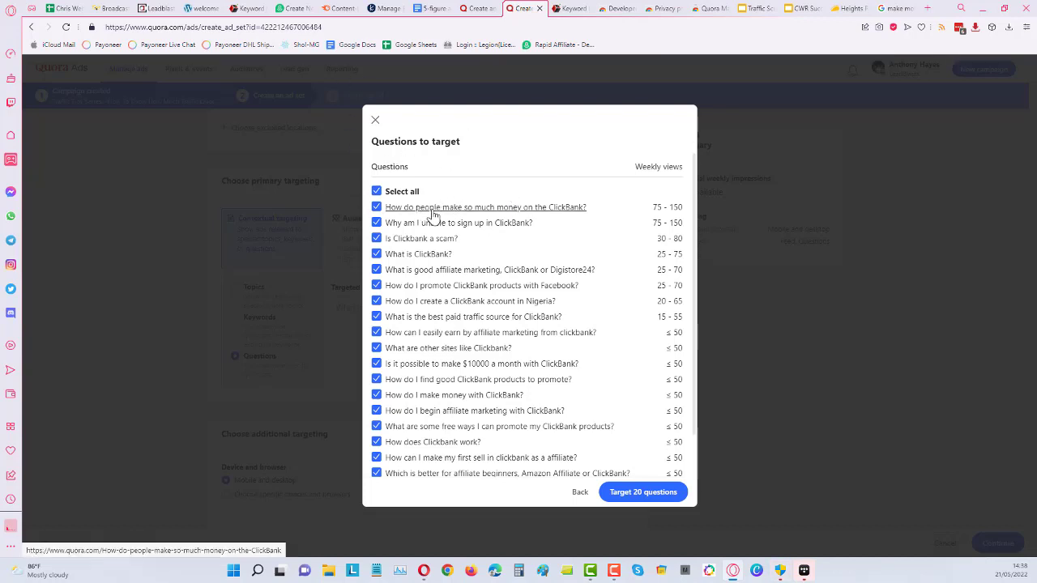
{"action": "left_click", "coordinate": [434, 213]}
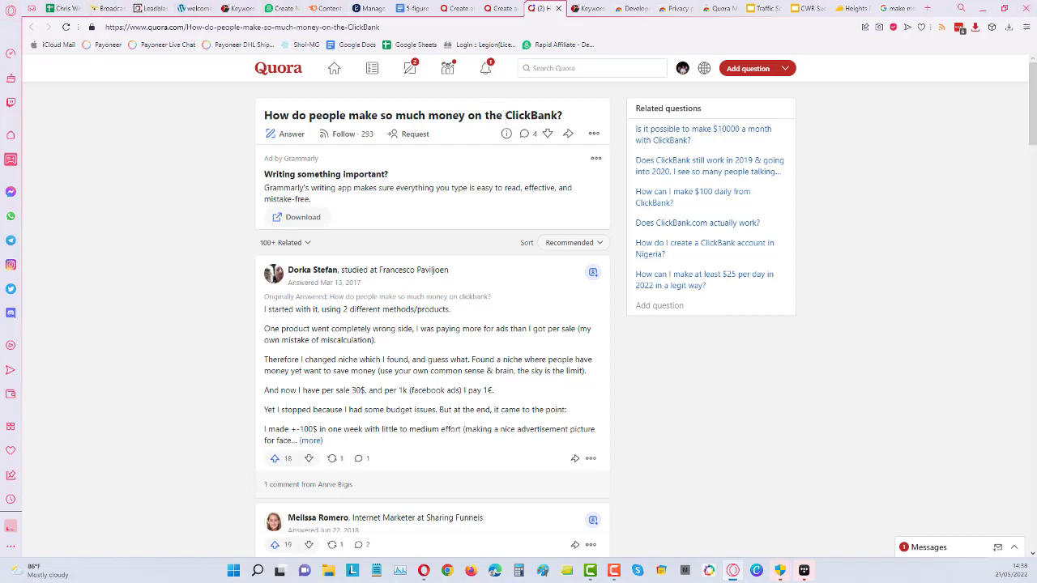
- Maximize the other browser window, briefly open and dismiss the rank checker, then minimize it
{"action": "left_click", "coordinate": [423, 571]}
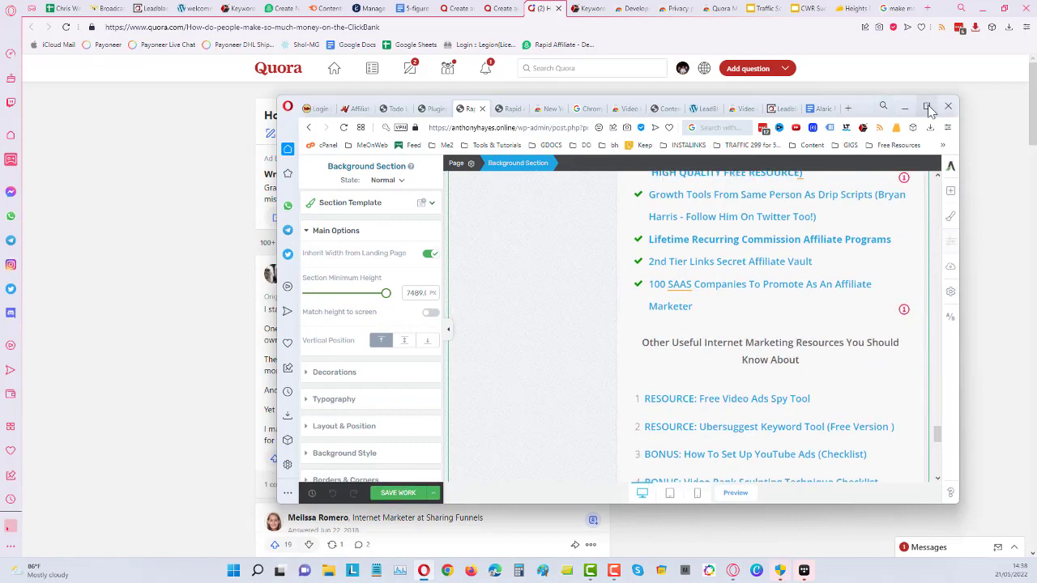
{"action": "double_click", "coordinate": [924, 101]}
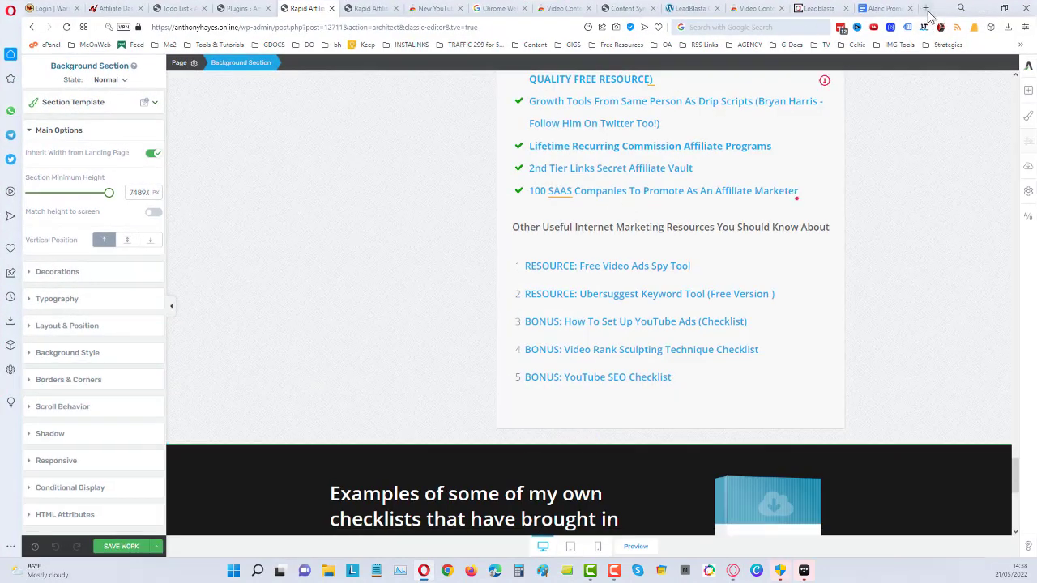
{"action": "left_click", "coordinate": [973, 32]}
{"action": "left_click", "coordinate": [410, 130]}
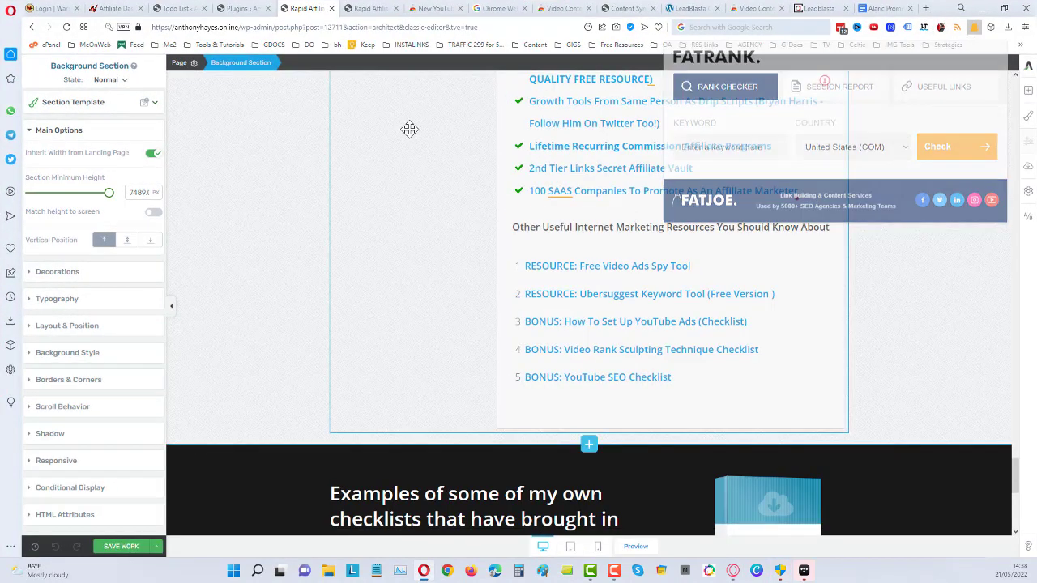
{"action": "left_click", "coordinate": [981, 8]}
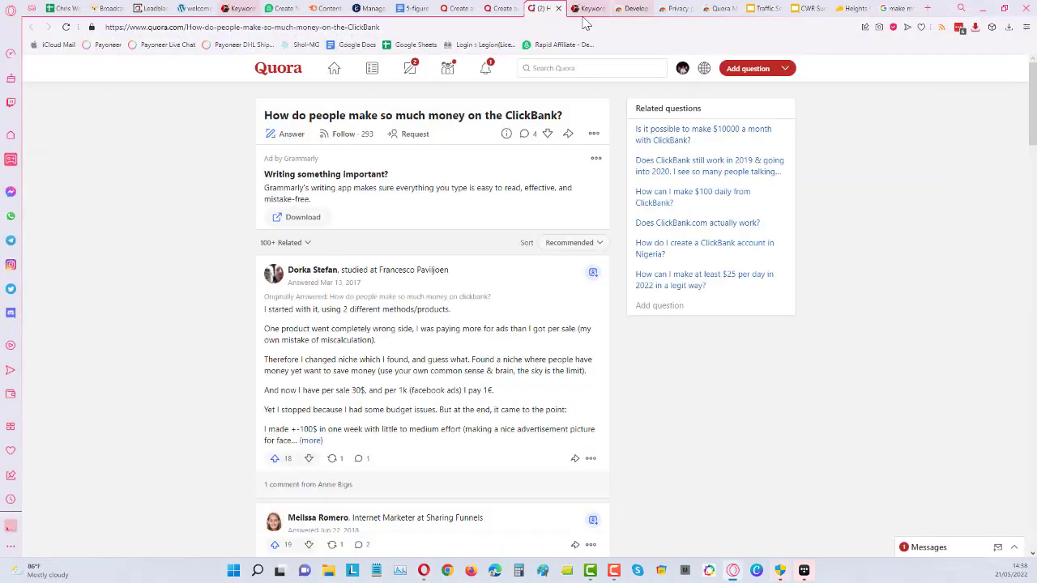
- Copy the Quora question URL and load it in Chrome's address bar
{"action": "left_click", "coordinate": [451, 27]}
{"action": "right_click", "coordinate": [451, 27]}
{"action": "left_click", "coordinate": [507, 72]}
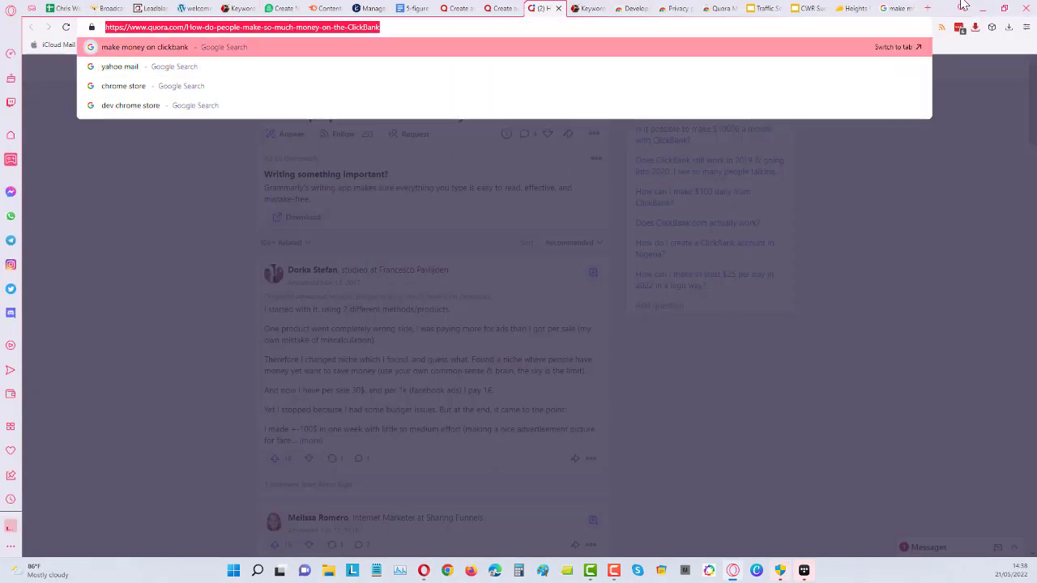
{"action": "left_click", "coordinate": [986, 9]}
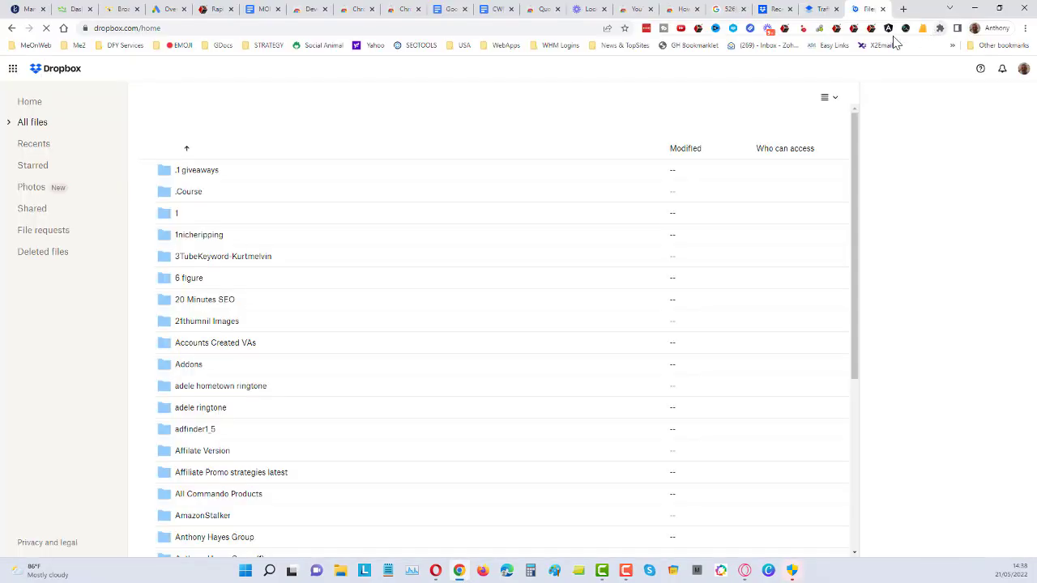
{"action": "right_click", "coordinate": [379, 30]}
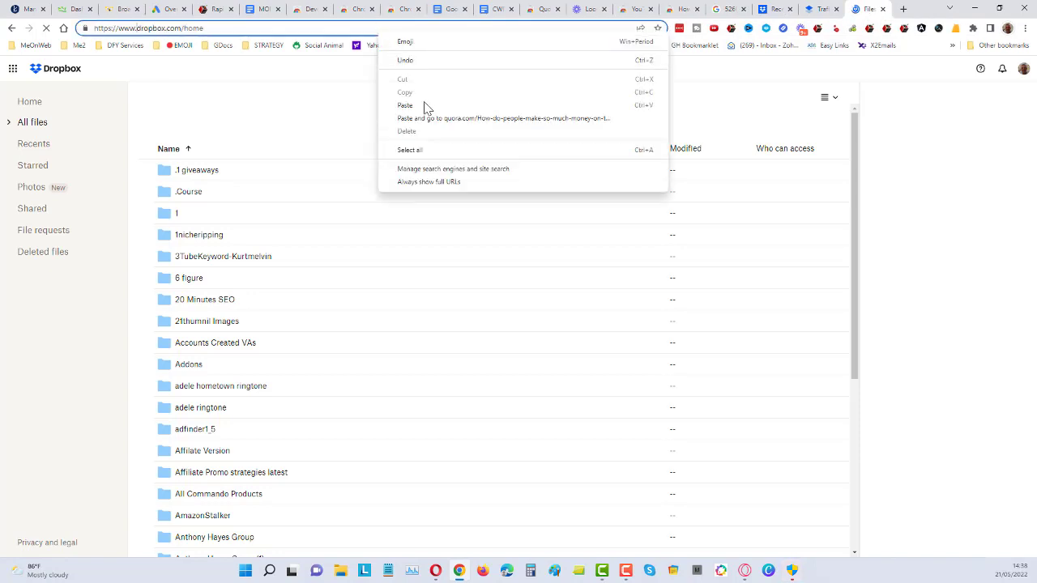
{"action": "left_click", "coordinate": [438, 124]}
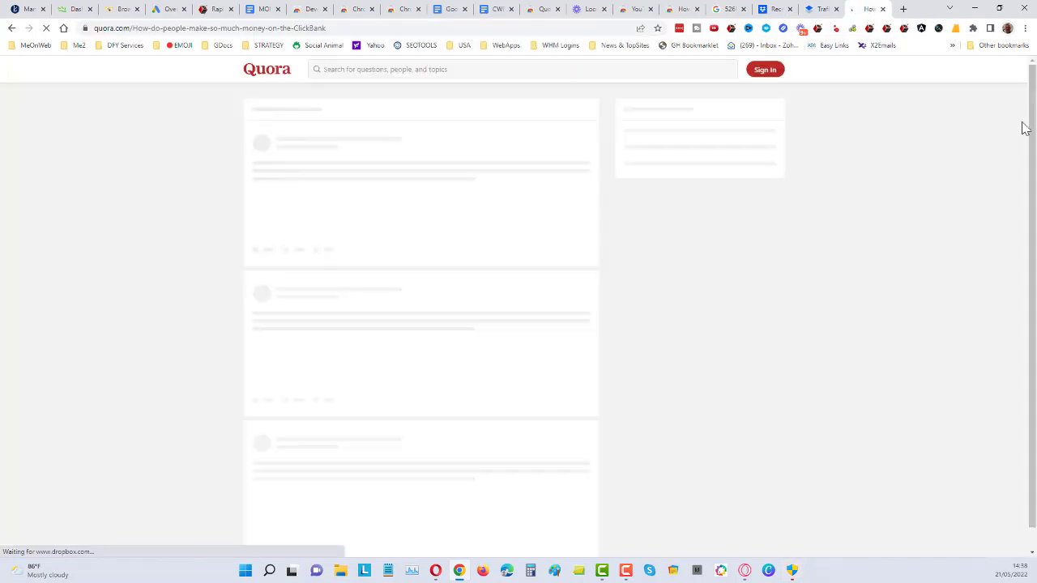
- Check the page's Google rank for 'make money on clickbank' in FatRank, finding #9
{"action": "left_click", "coordinate": [956, 28]}
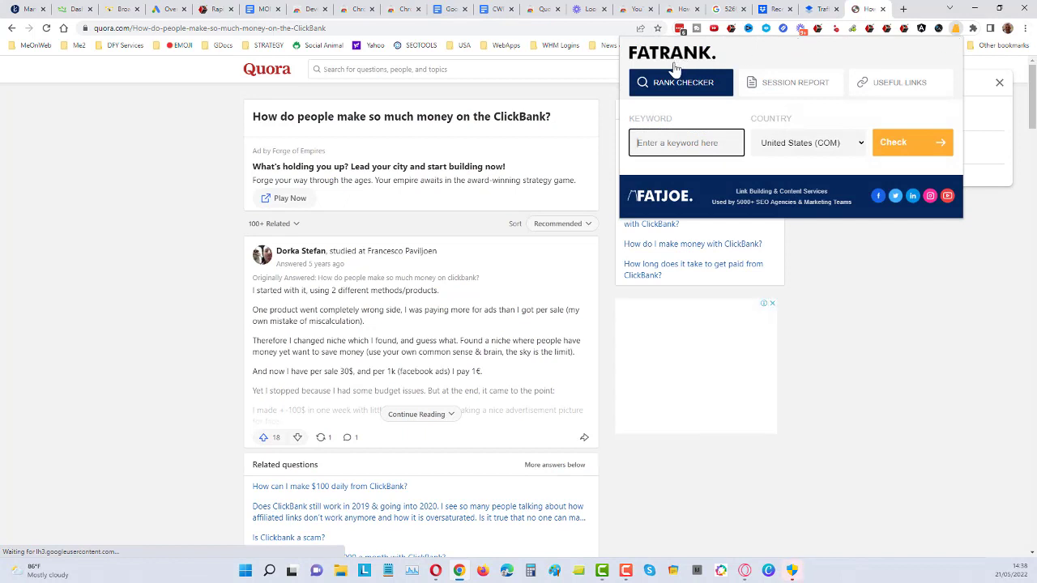
{"action": "left_click", "coordinate": [669, 144]}
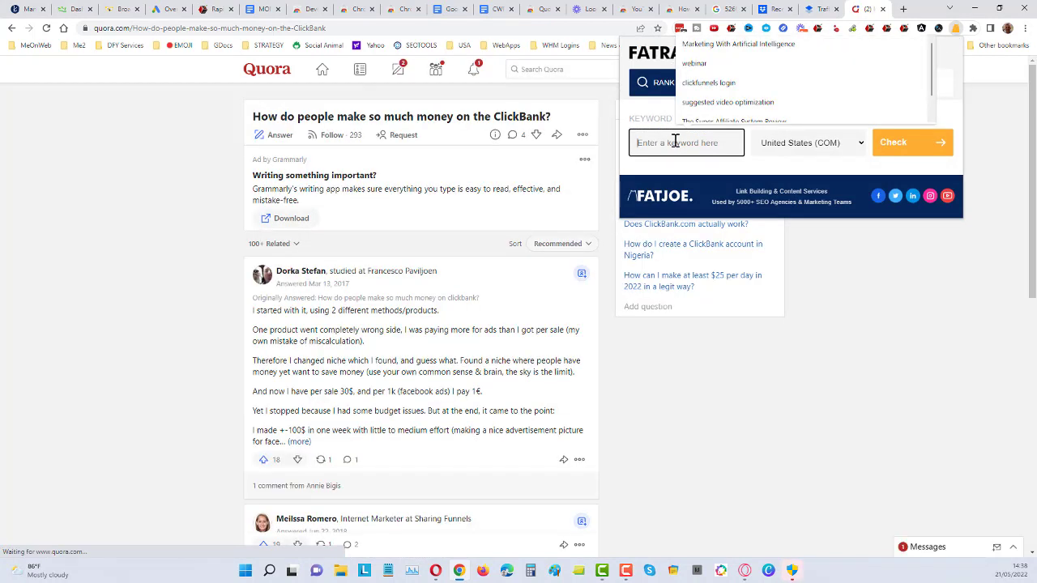
{"action": "type", "text": "make money"}
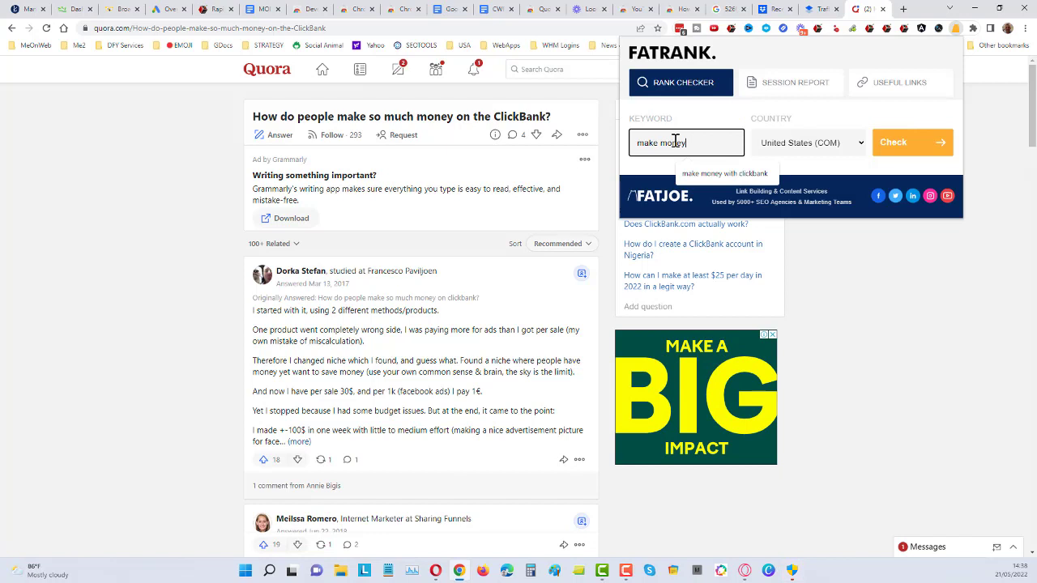
{"action": "type", "text": " on clickb"}
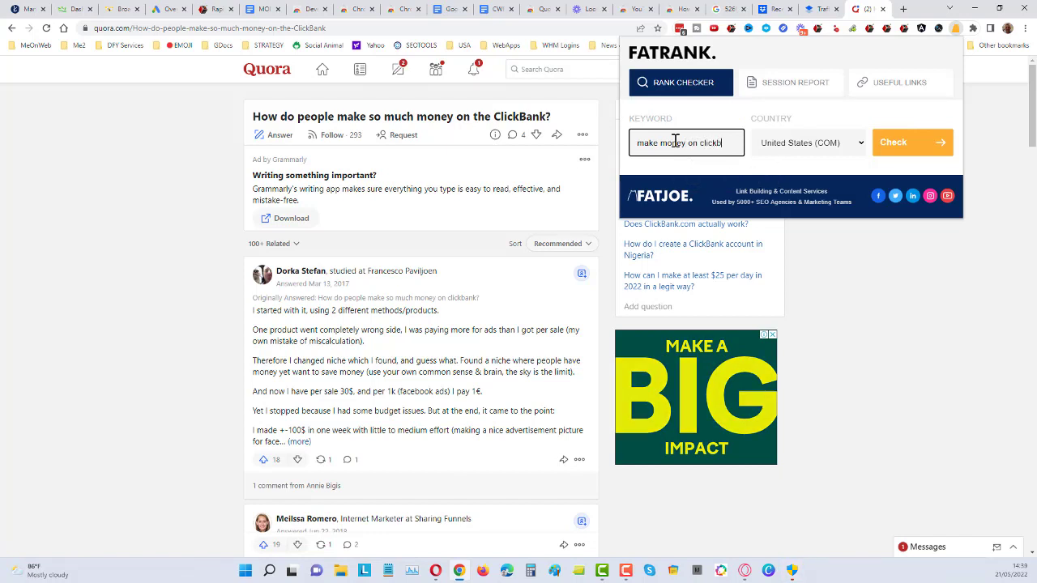
{"action": "type", "text": "ank"}
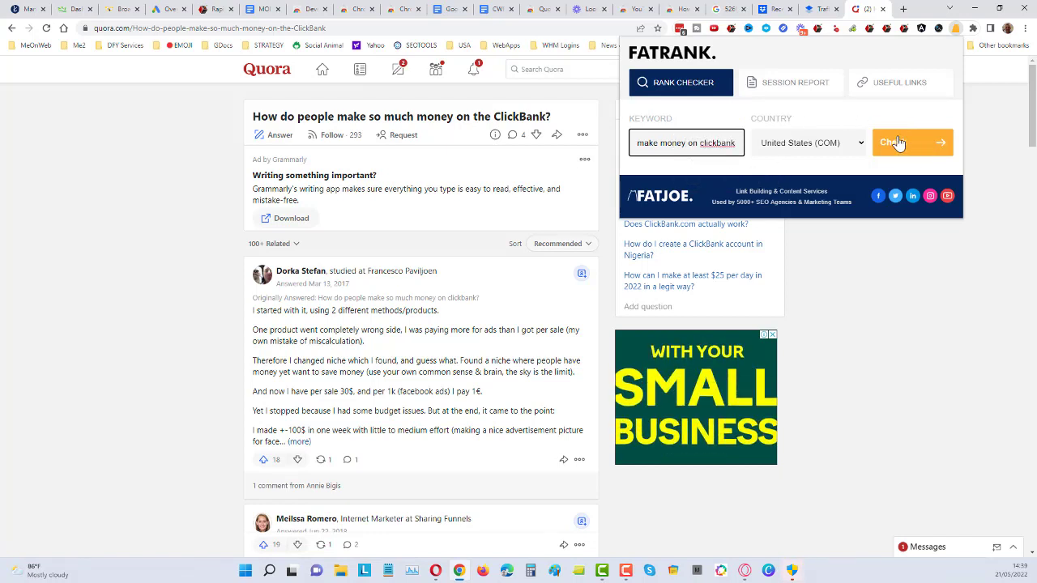
{"action": "left_click", "coordinate": [898, 143]}
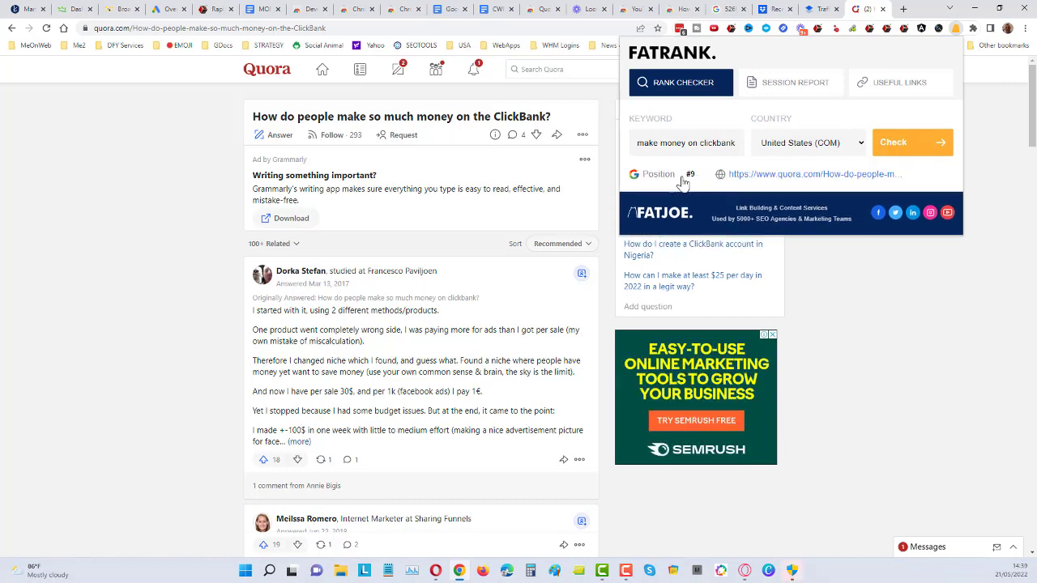
- Dismiss the FatRank results popup to reveal the Quora ClickBank question page
{"action": "left_click", "coordinate": [957, 375]}
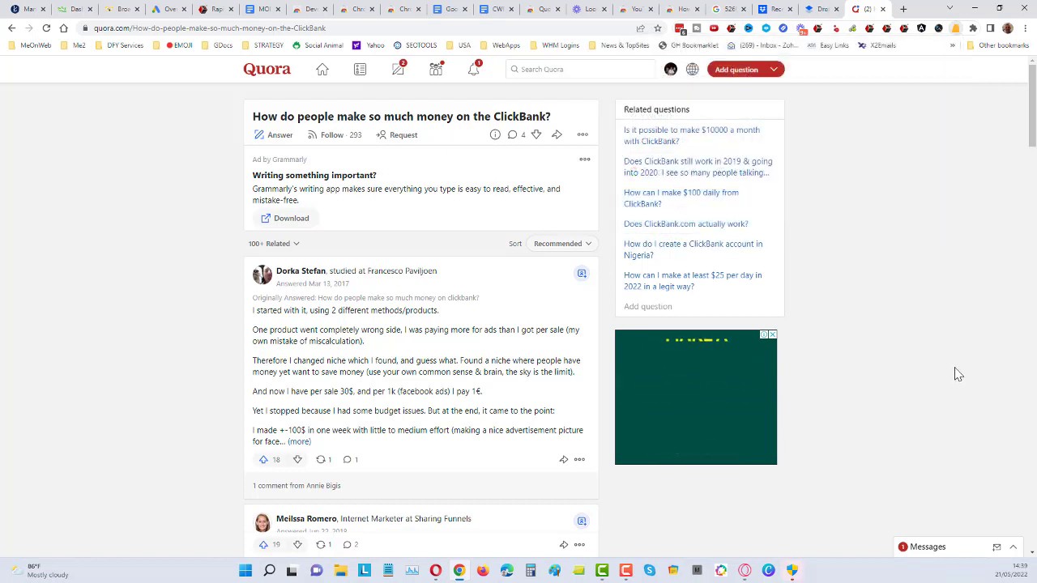